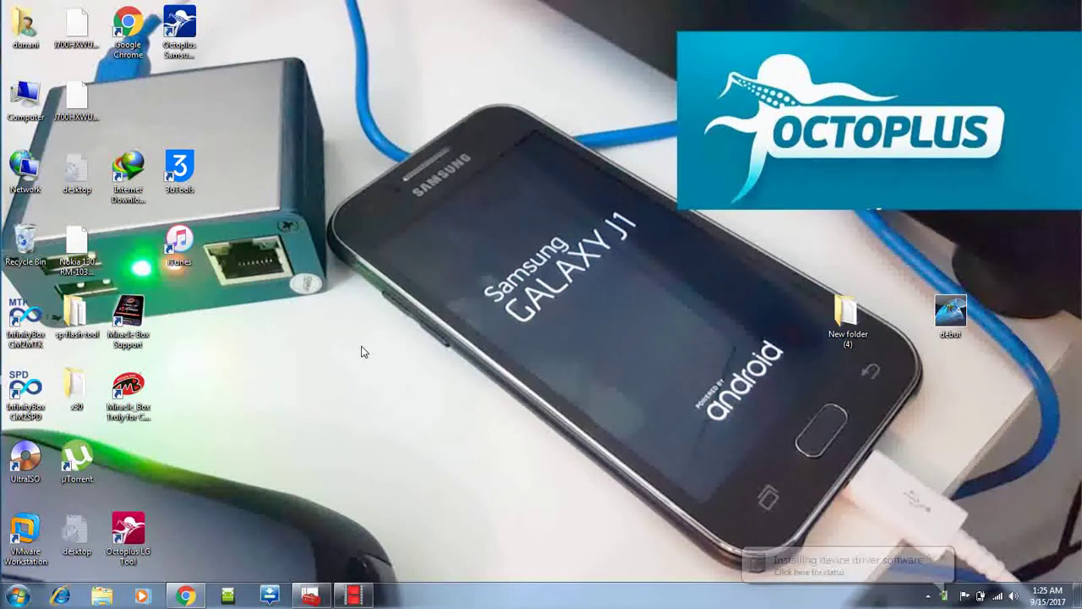
# Bring up Device Manager and check the driver installation status of the connected box, closing the status window when done
pyautogui.click(311, 597)
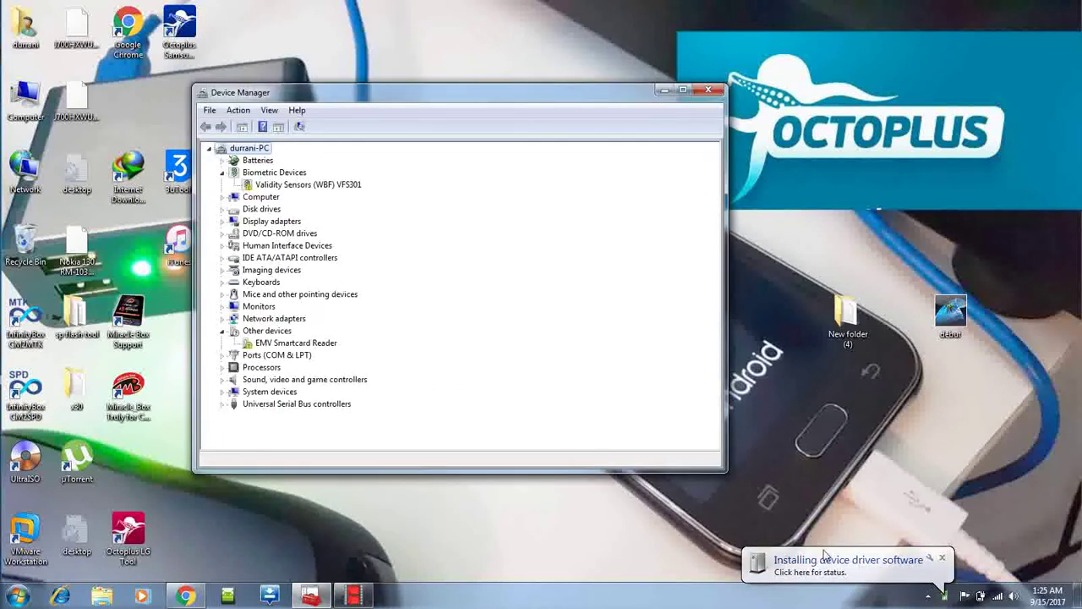
pyautogui.click(944, 596)
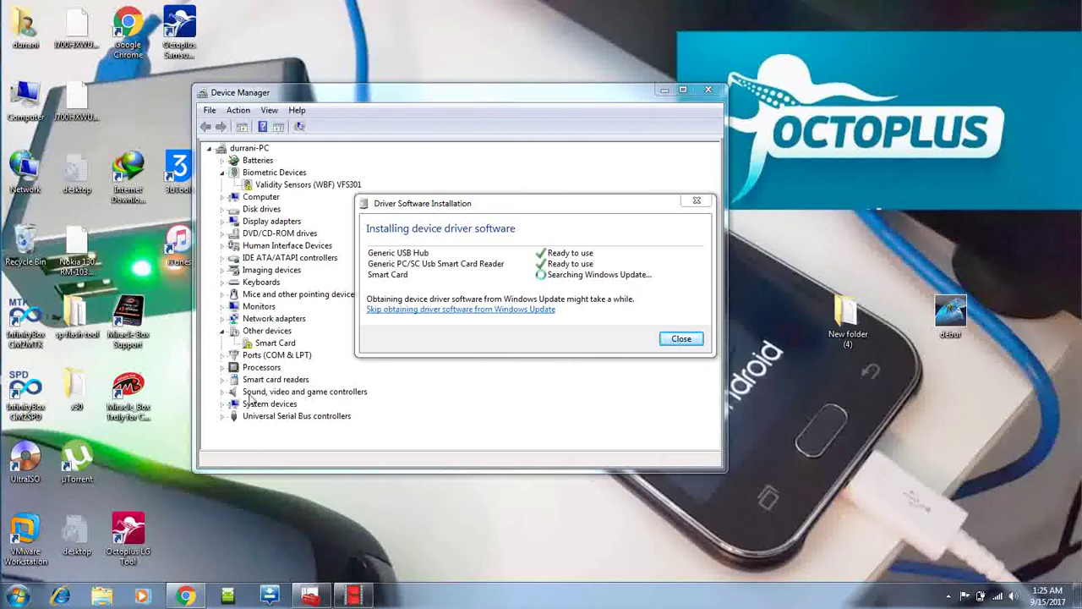
pyautogui.click(683, 342)
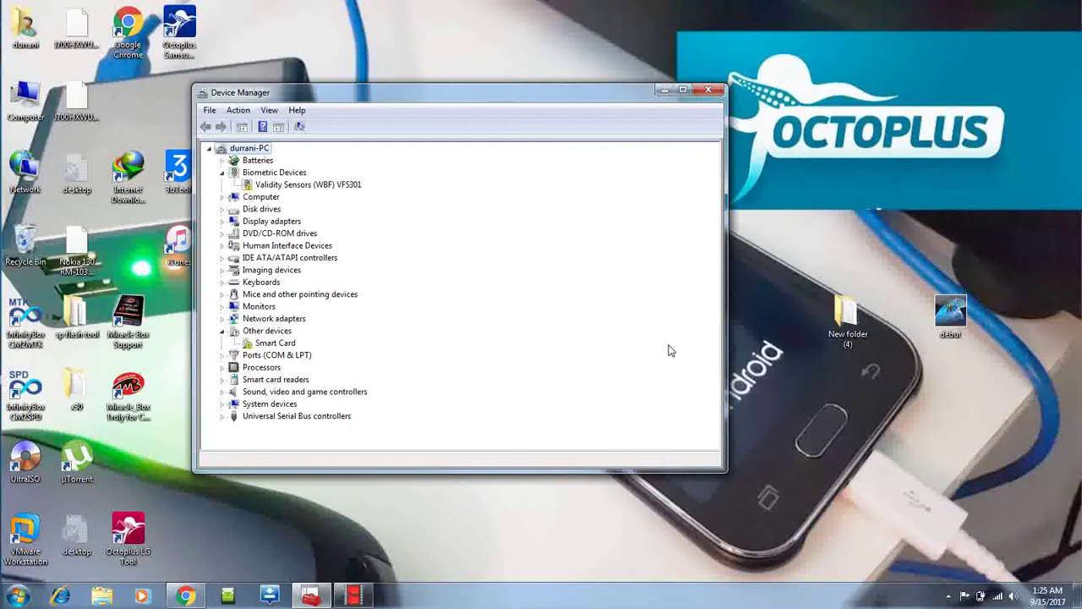
# Extract 2017 octuplus drivers.7z from New folder (4) into its own folder and open the extracted folder
pyautogui.doubleClick(843, 320)
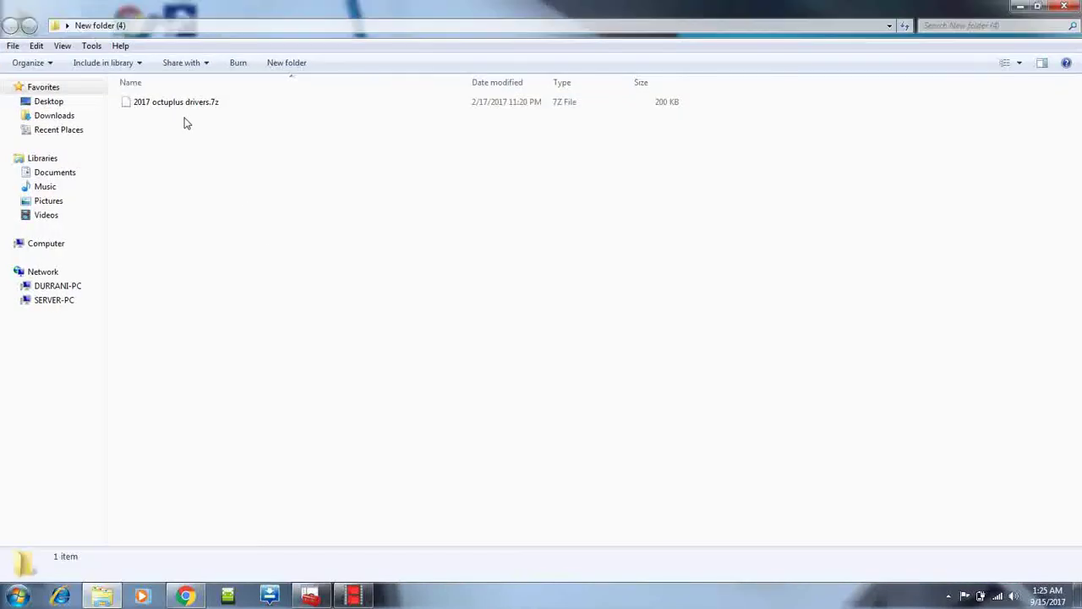
pyautogui.rightClick(158, 110)
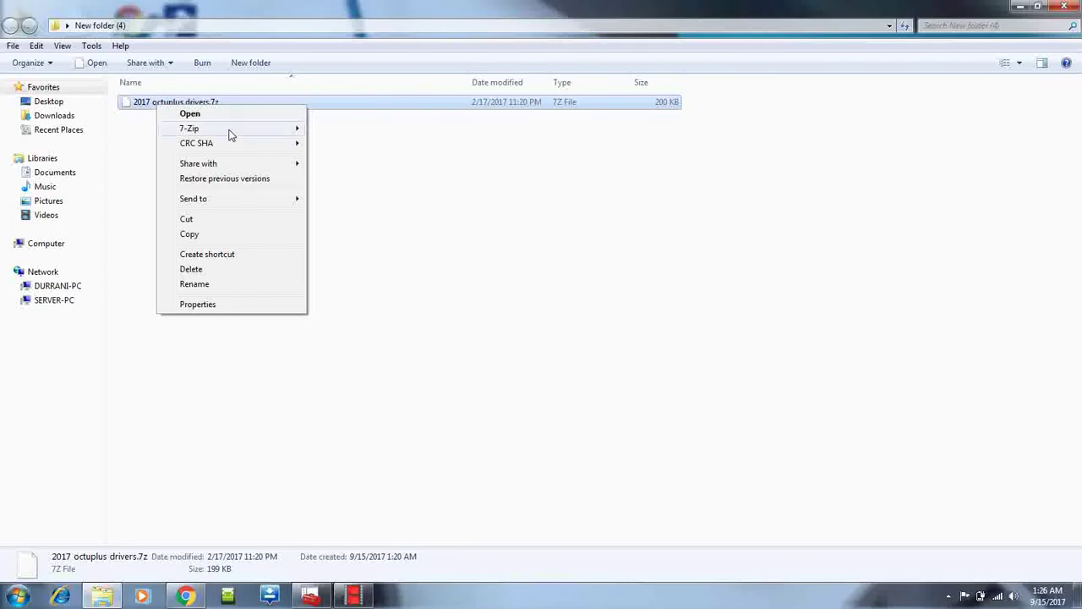
pyautogui.moveTo(254, 128)
pyautogui.click(367, 188)
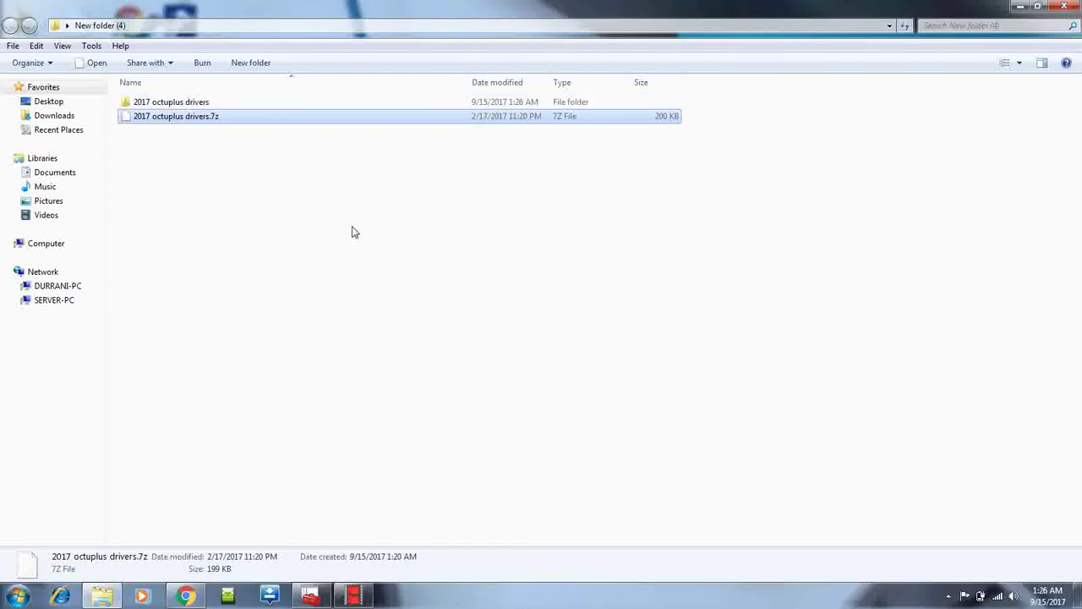
pyautogui.doubleClick(176, 102)
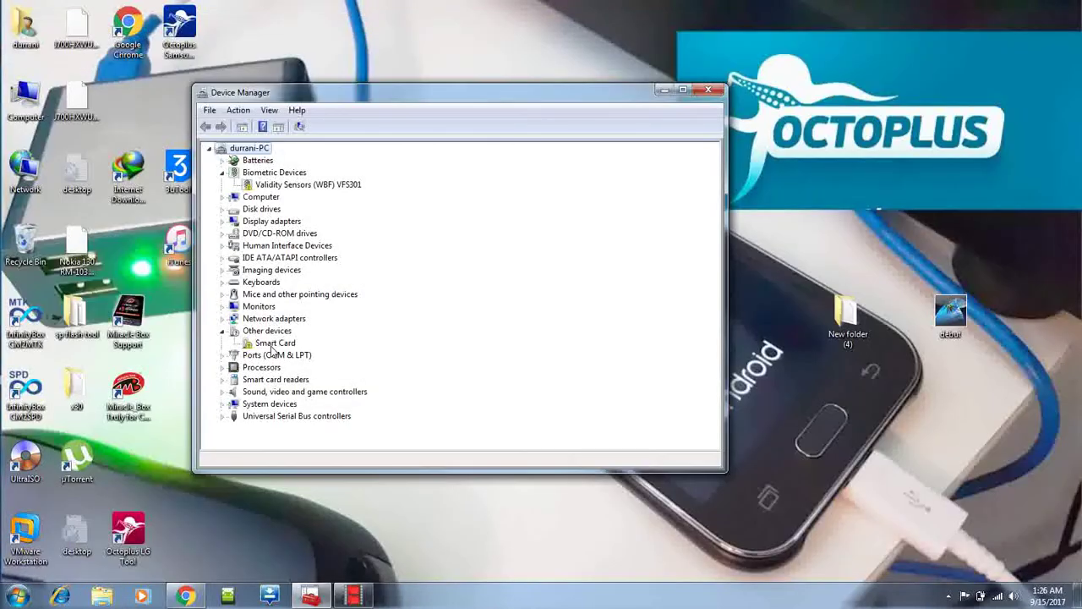
# Start a manual driver update for the unknown Smart Card device in Device Manager, choosing to install from disk
pyautogui.doubleClick(273, 344)
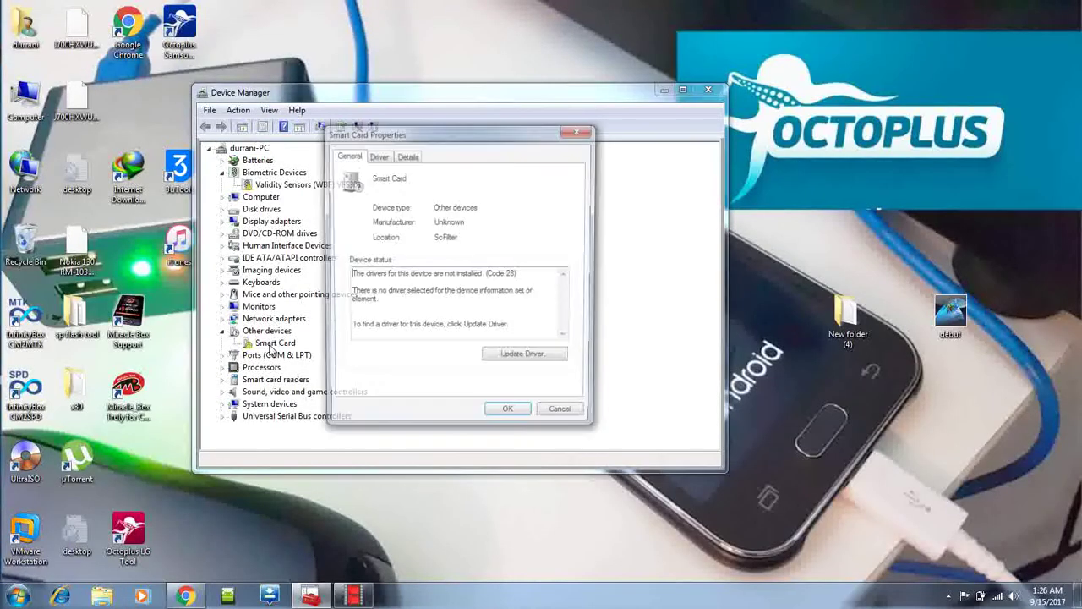
pyautogui.click(515, 361)
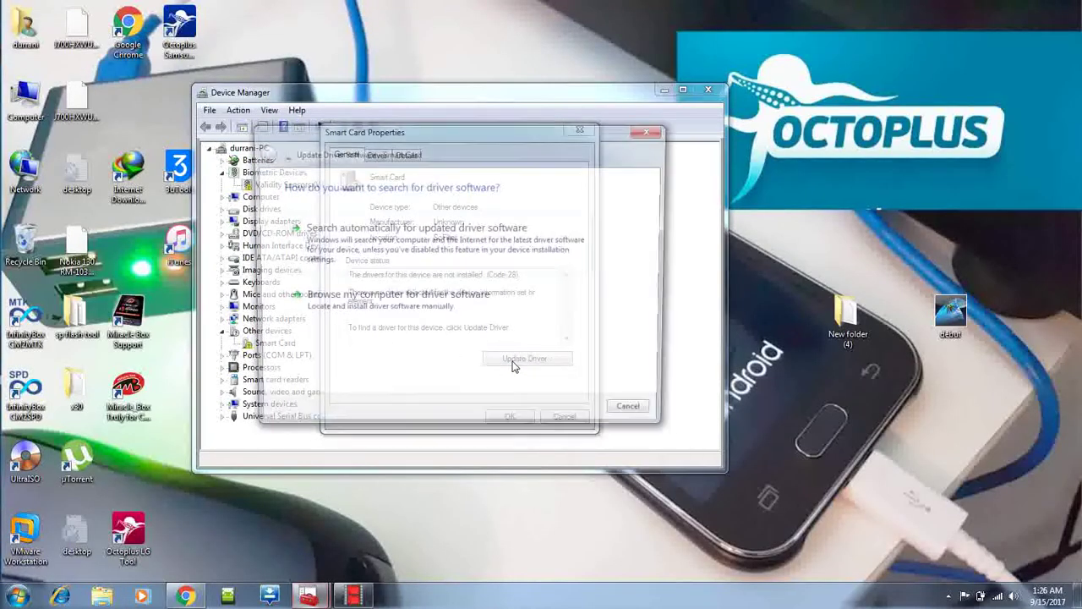
pyautogui.click(344, 300)
pyautogui.click(366, 347)
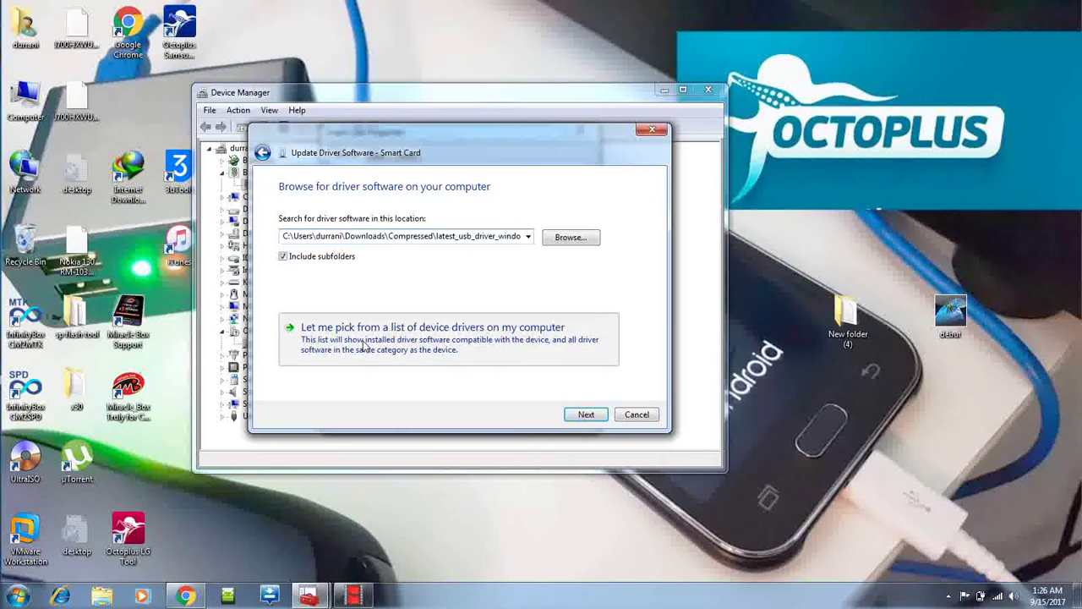
pyautogui.click(583, 415)
pyautogui.click(606, 365)
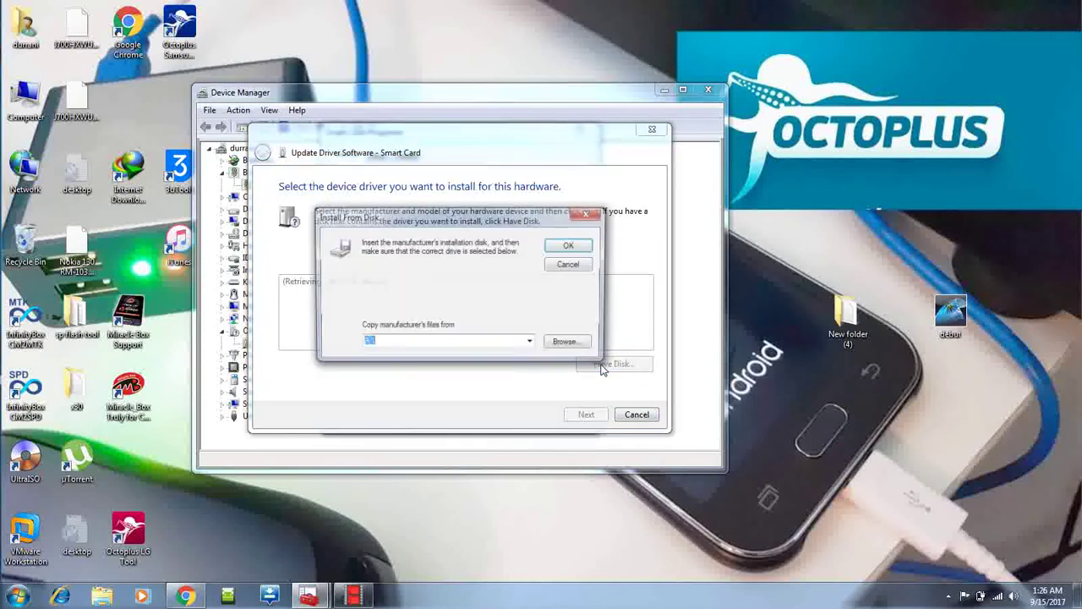
# Select the SZCCID setup file from first\x32 in the desktop's New folder (4)\2017 octuplus drivers as the driver source
pyautogui.click(568, 342)
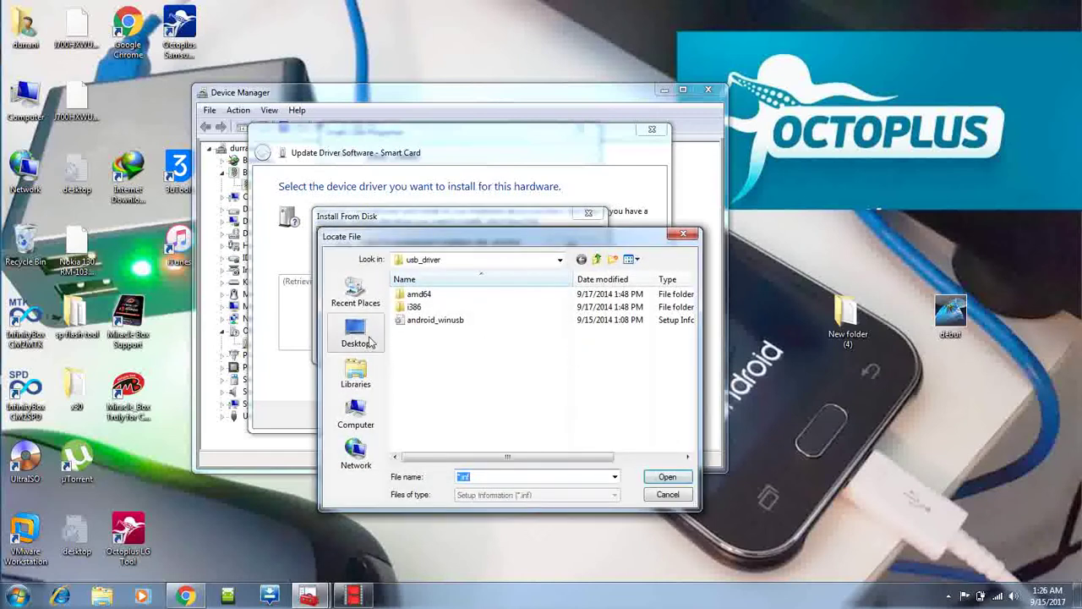
pyautogui.click(356, 334)
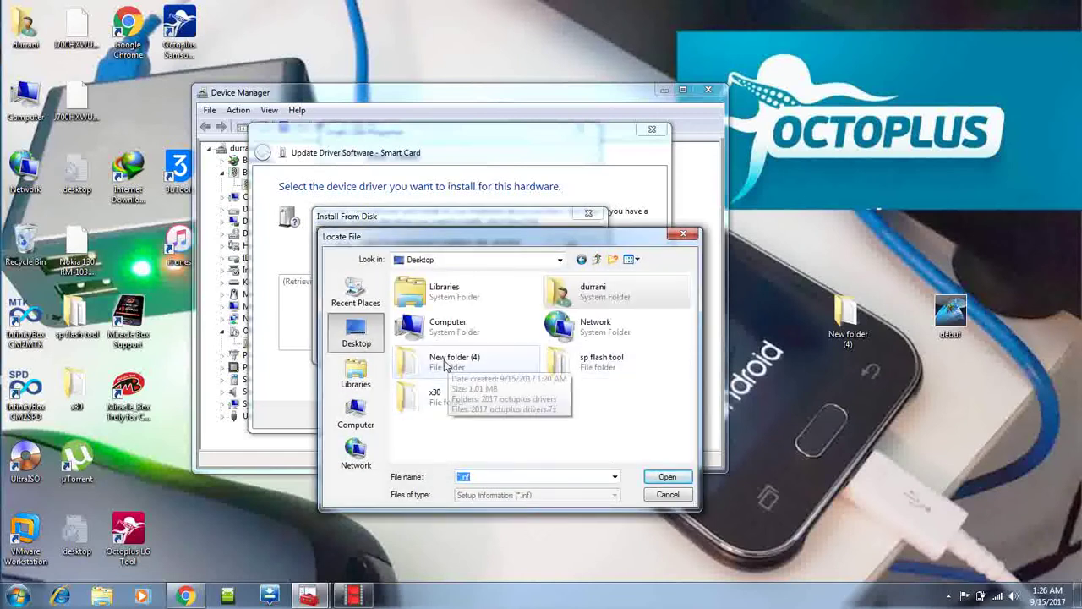
pyautogui.doubleClick(444, 361)
pyautogui.doubleClick(406, 296)
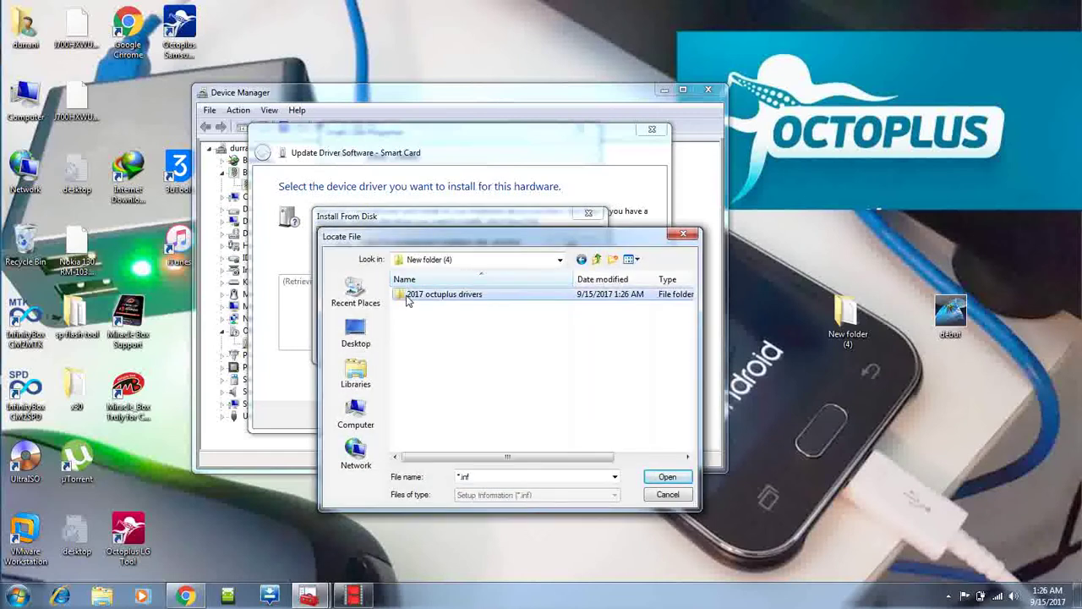
pyautogui.doubleClick(406, 308)
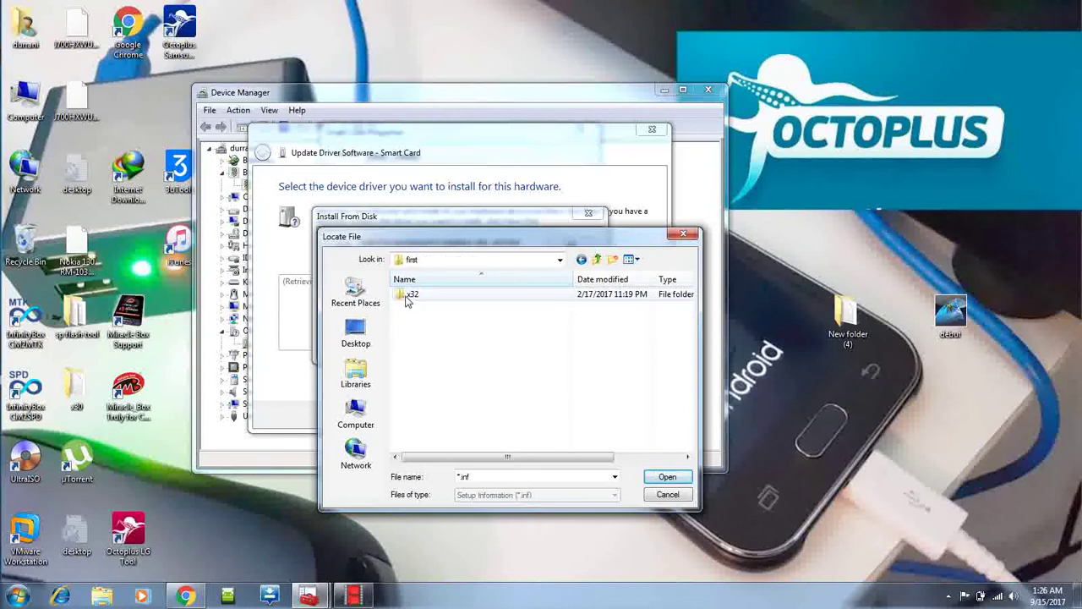
pyautogui.doubleClick(407, 295)
pyautogui.click(406, 301)
pyautogui.doubleClick(406, 296)
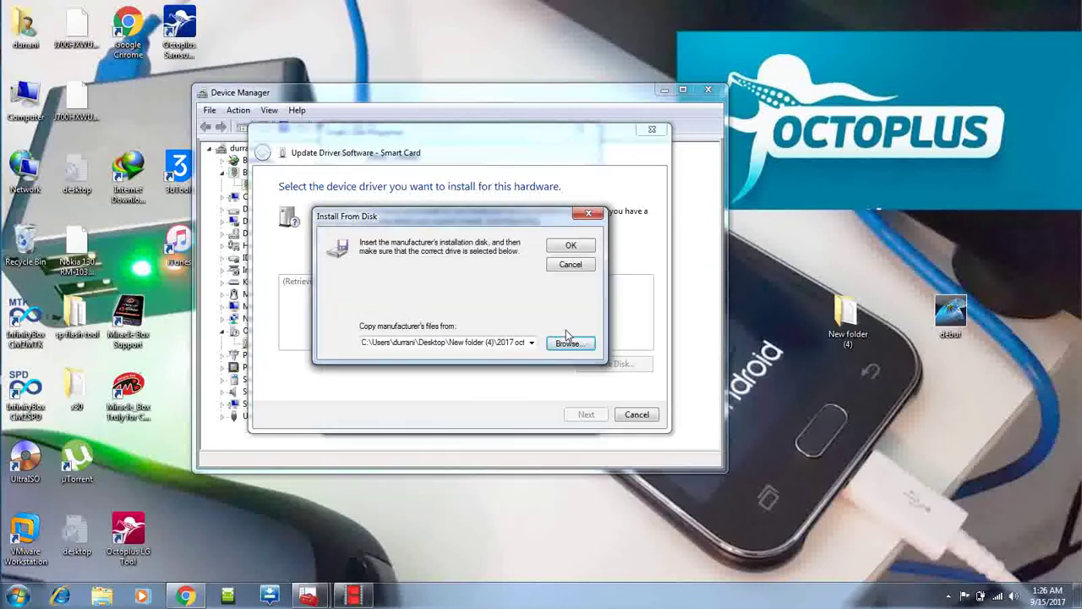
# Try to install the Generic PC/SC Usb Smart Card Reader driver for the Smart Card device and close its dialogs
pyautogui.click(568, 245)
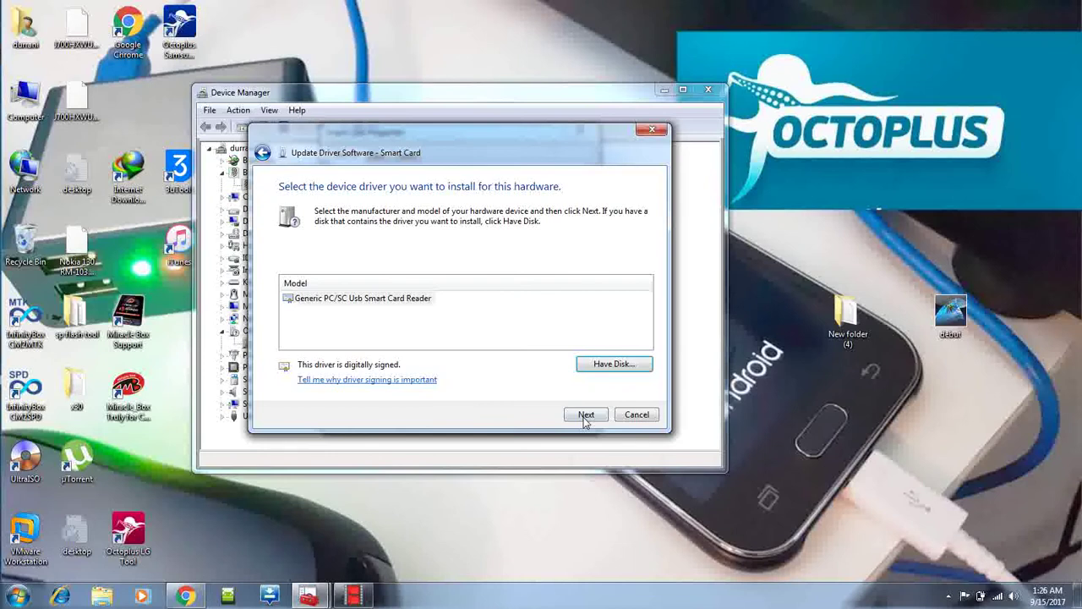
pyautogui.click(586, 416)
pyautogui.click(606, 363)
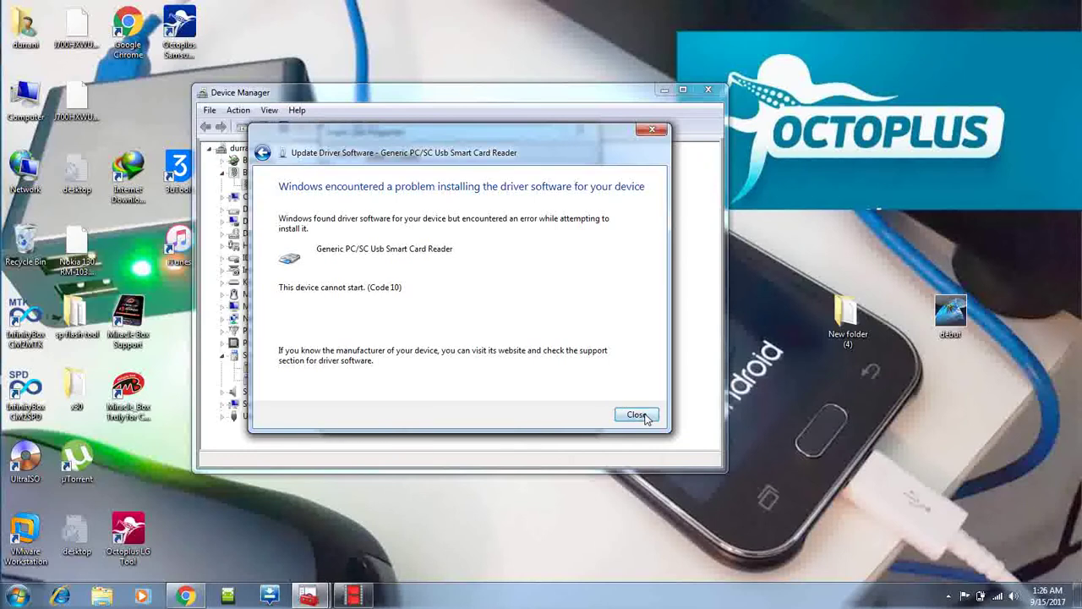
pyautogui.click(637, 414)
pyautogui.click(499, 415)
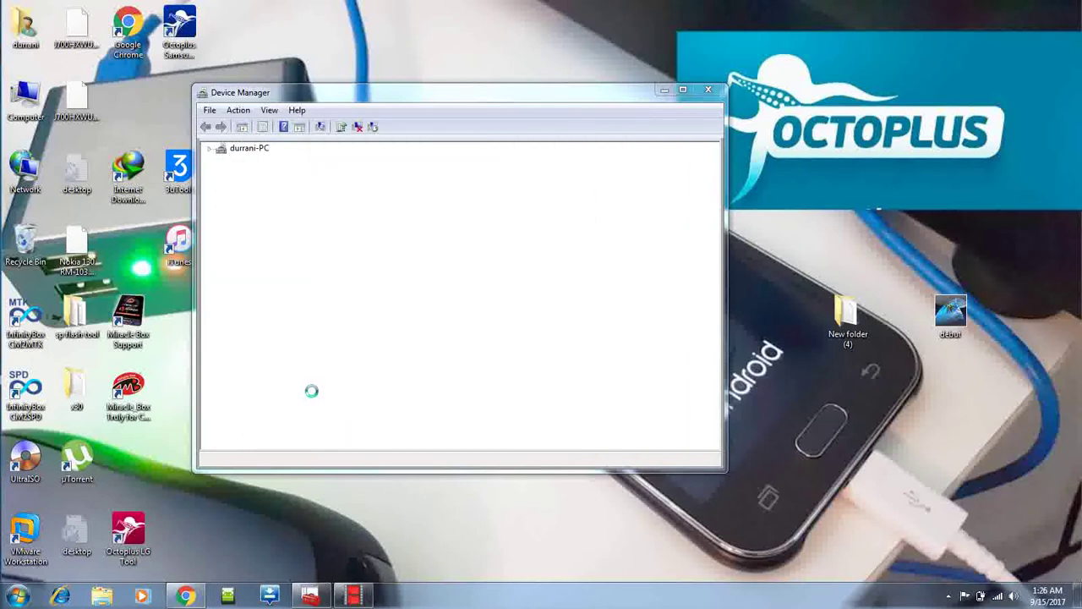
# Start a manual from-disk driver update for the Generic PC/SC Usb Smart Card Reader marked with a warning
pyautogui.doubleClick(281, 368)
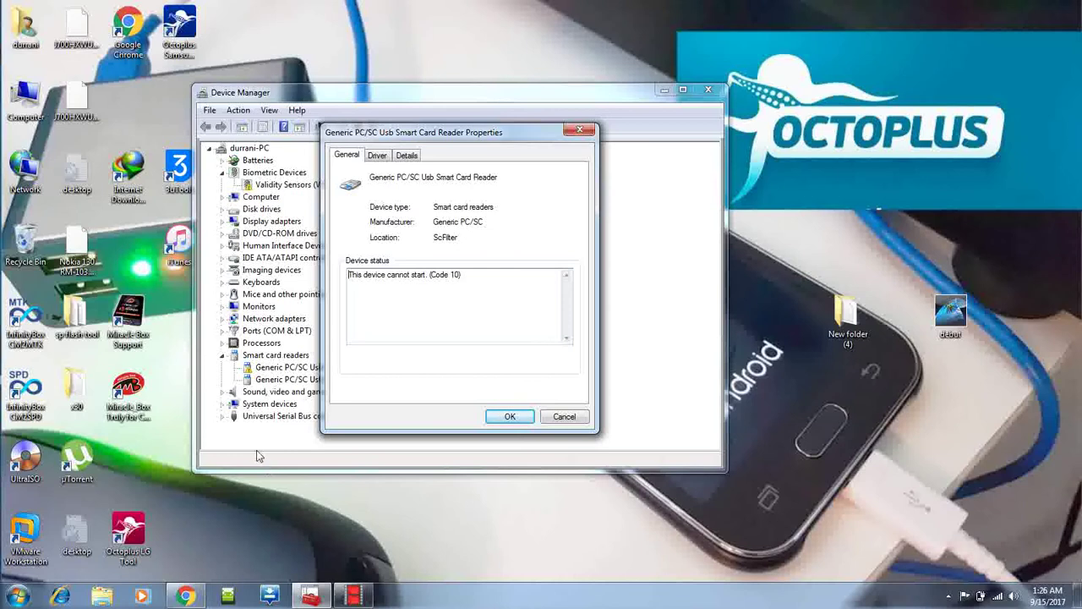
pyautogui.moveTo(437, 135); pyautogui.dragTo(546, 150)
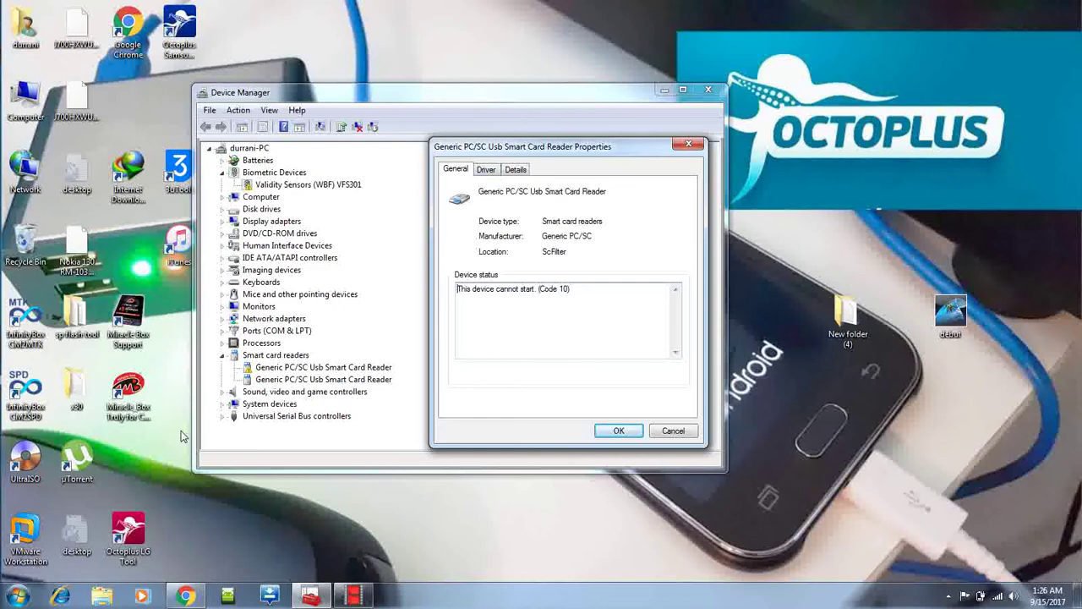
pyautogui.click(486, 170)
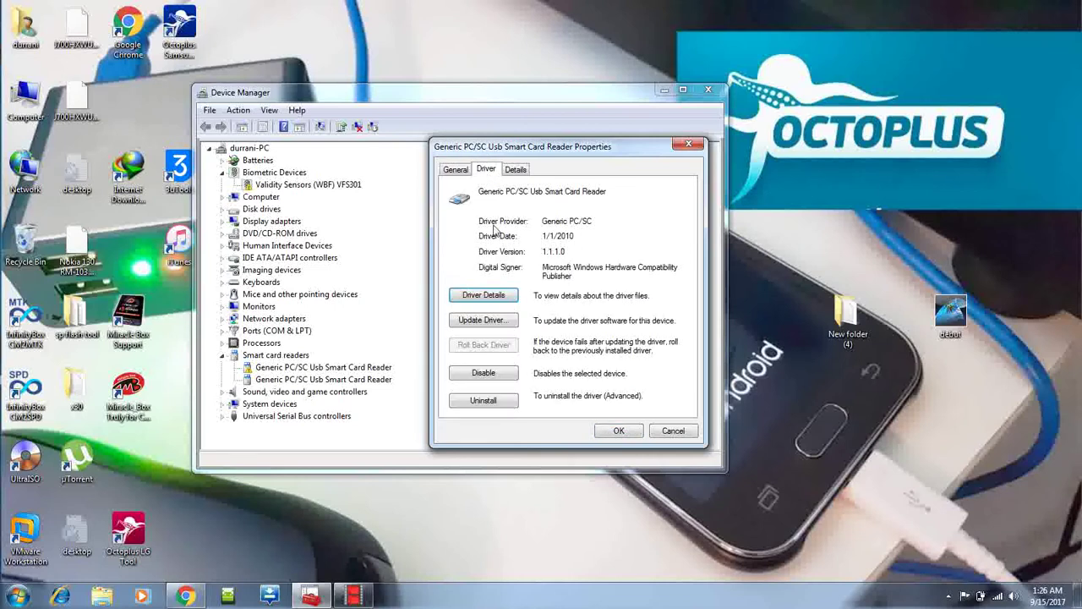
pyautogui.click(471, 323)
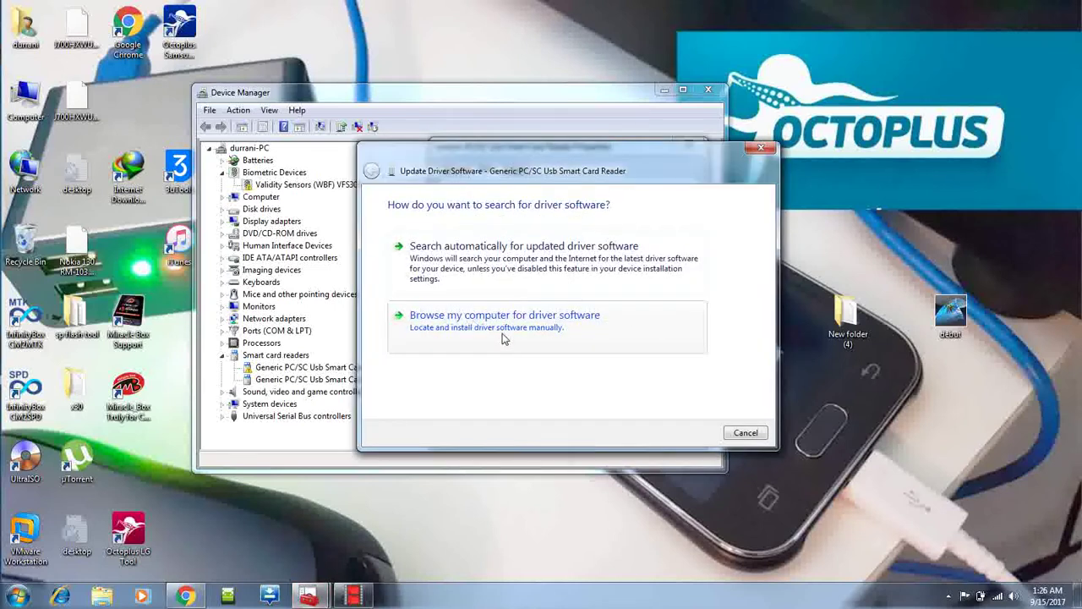
pyautogui.click(505, 338)
pyautogui.click(505, 347)
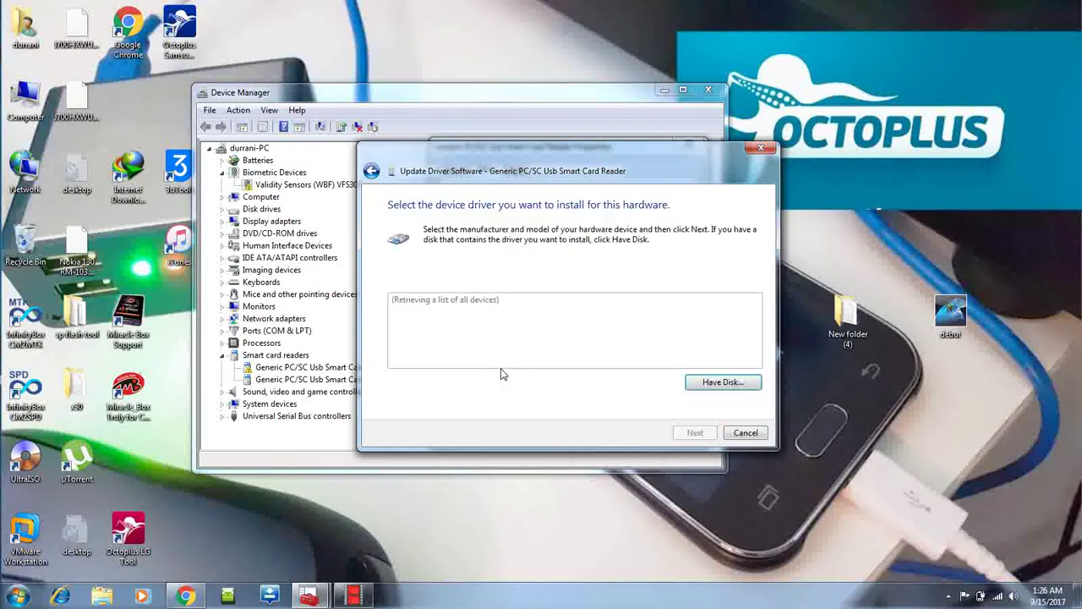
pyautogui.click(712, 382)
pyautogui.click(676, 362)
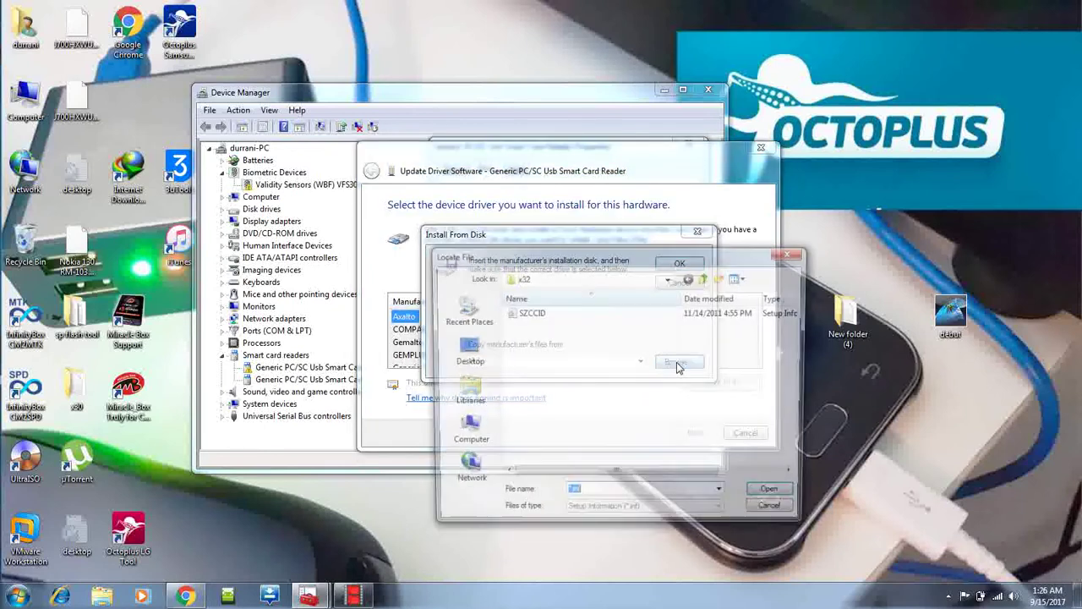
# Choose the egate setup file from the 2nd\XP2K driver folder and accept it as the driver source
pyautogui.click(706, 278)
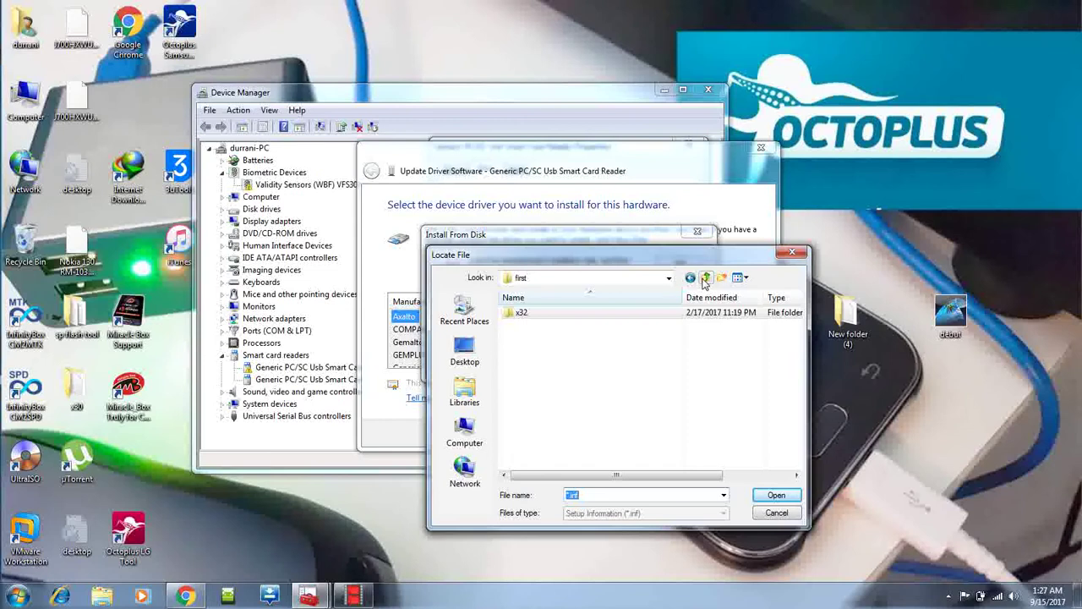
pyautogui.click(705, 278)
pyautogui.doubleClick(523, 313)
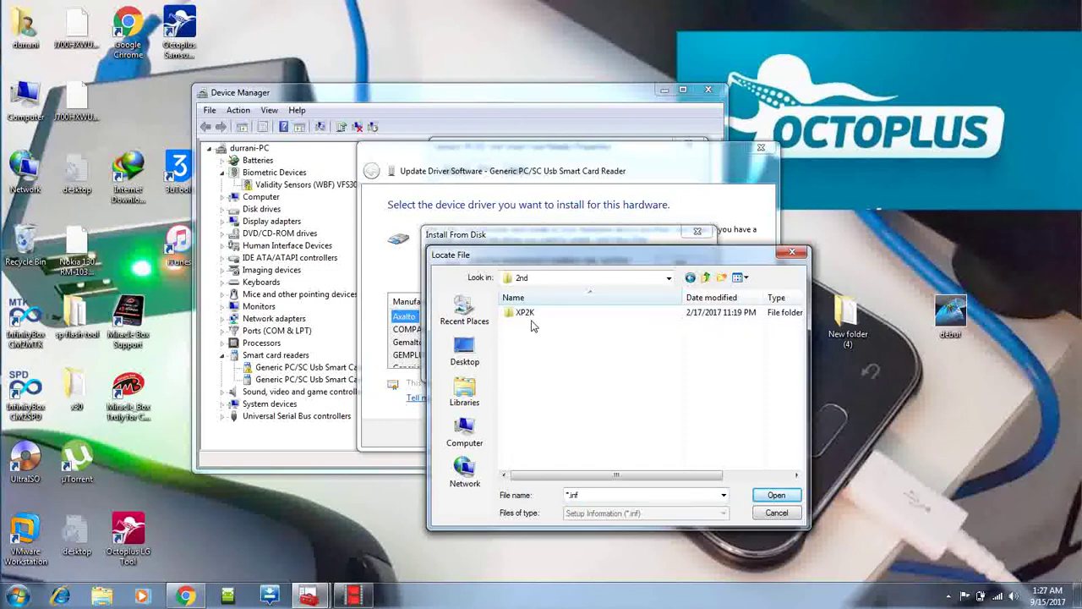
pyautogui.doubleClick(526, 312)
pyautogui.doubleClick(523, 312)
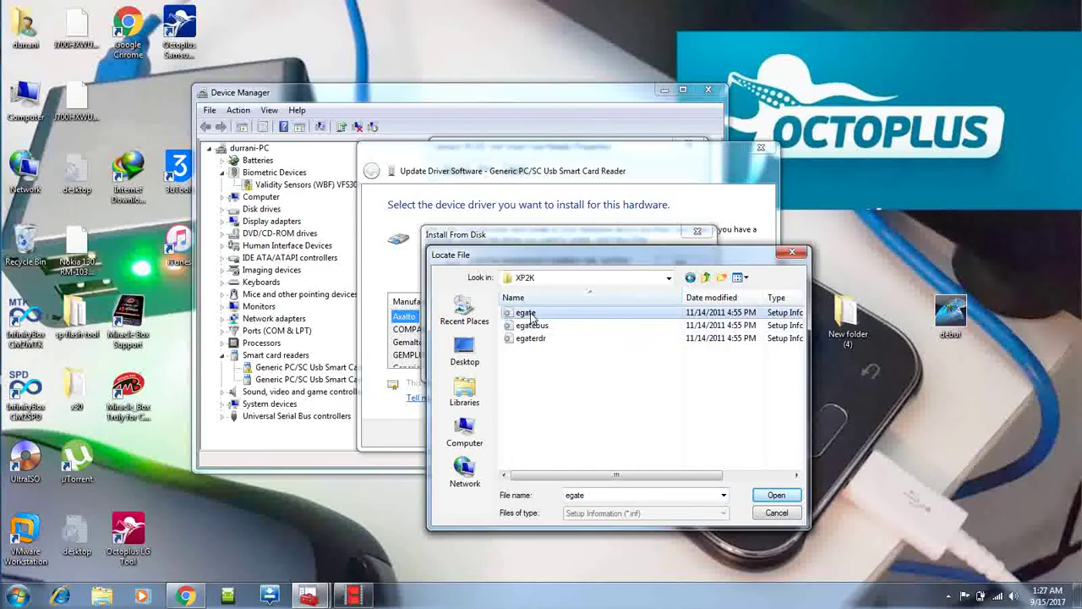
pyautogui.click(678, 265)
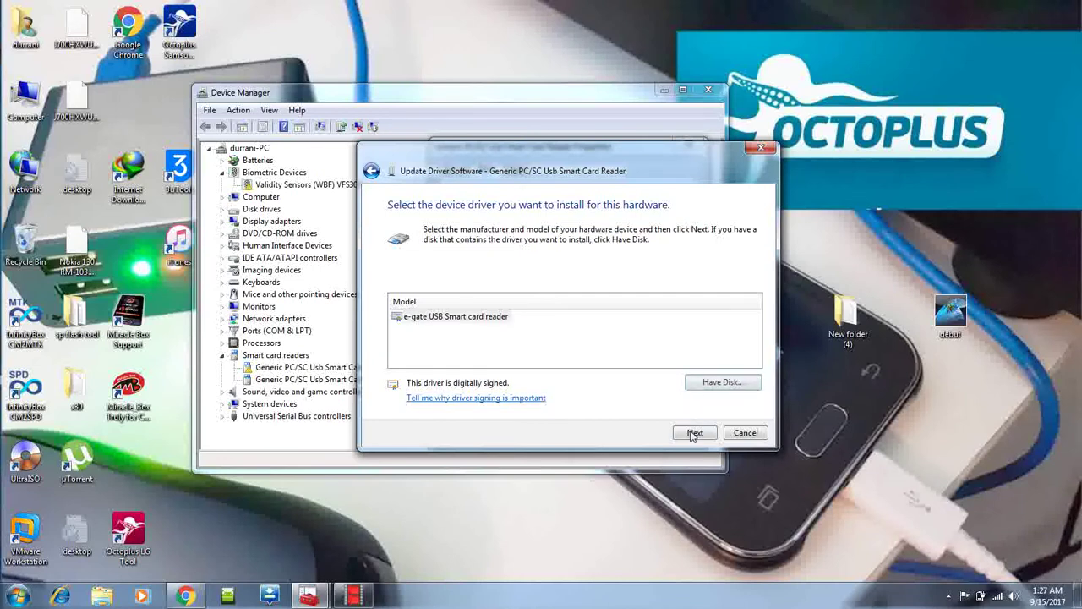
# Install the e-gate USB Smart card reader driver, then close the device properties and Device Manager
pyautogui.click(693, 432)
pyautogui.click(605, 363)
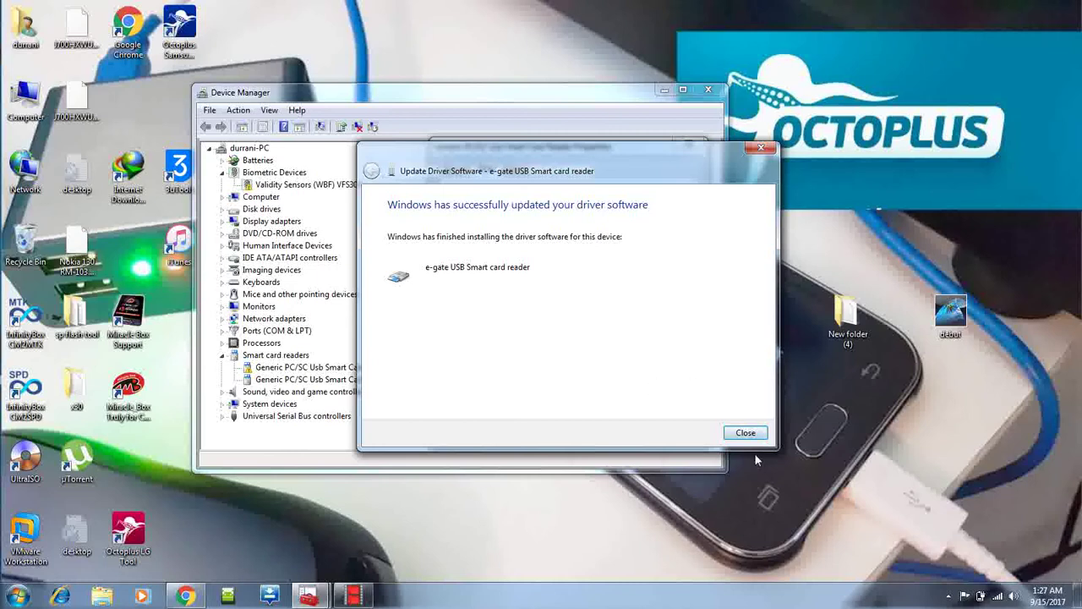
pyautogui.click(745, 433)
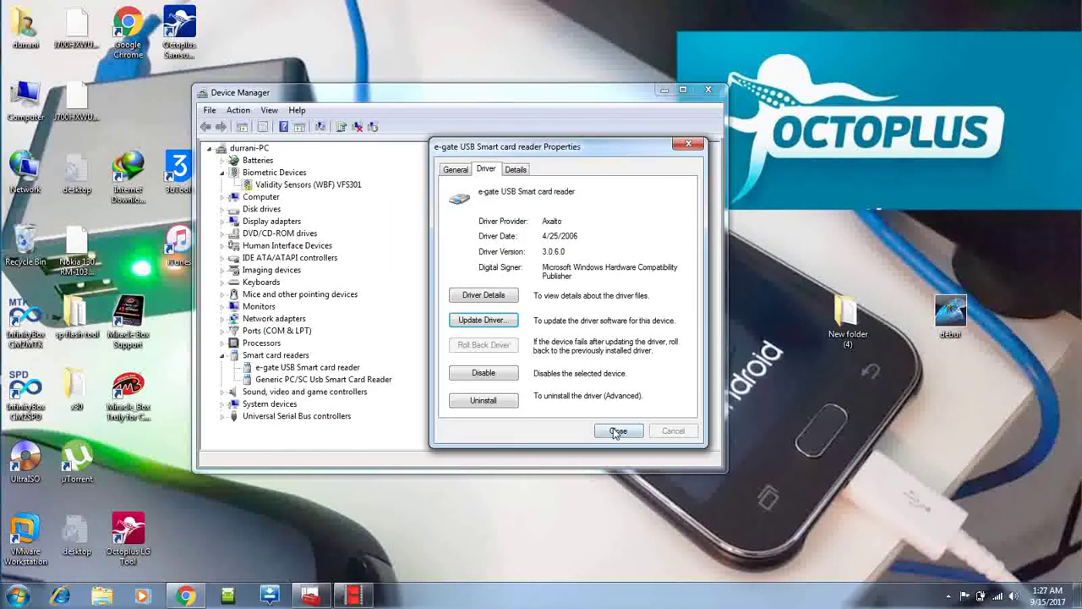
pyautogui.click(617, 430)
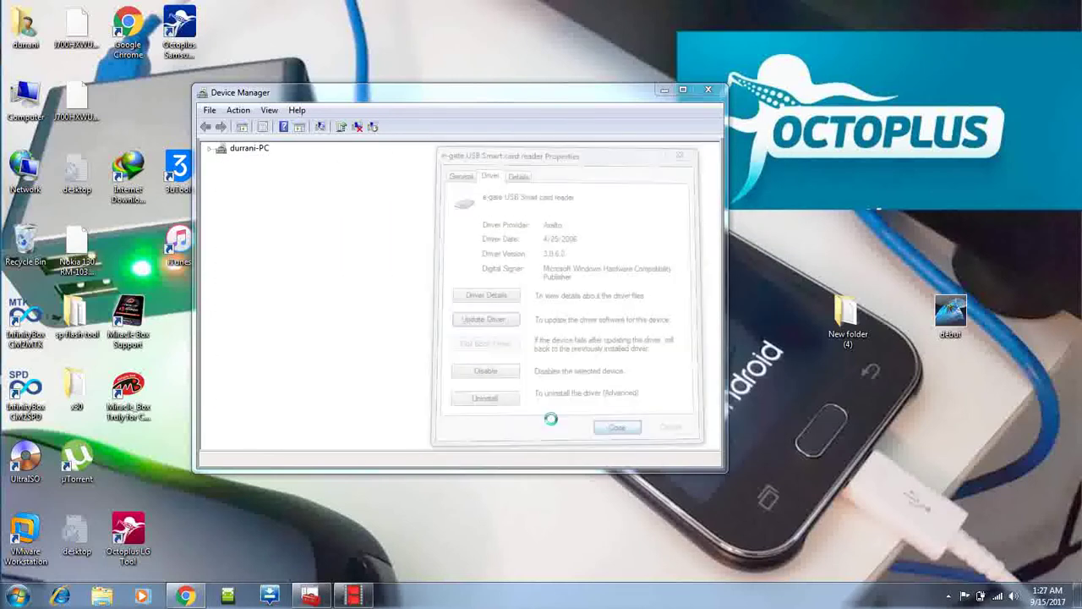
pyautogui.click(709, 90)
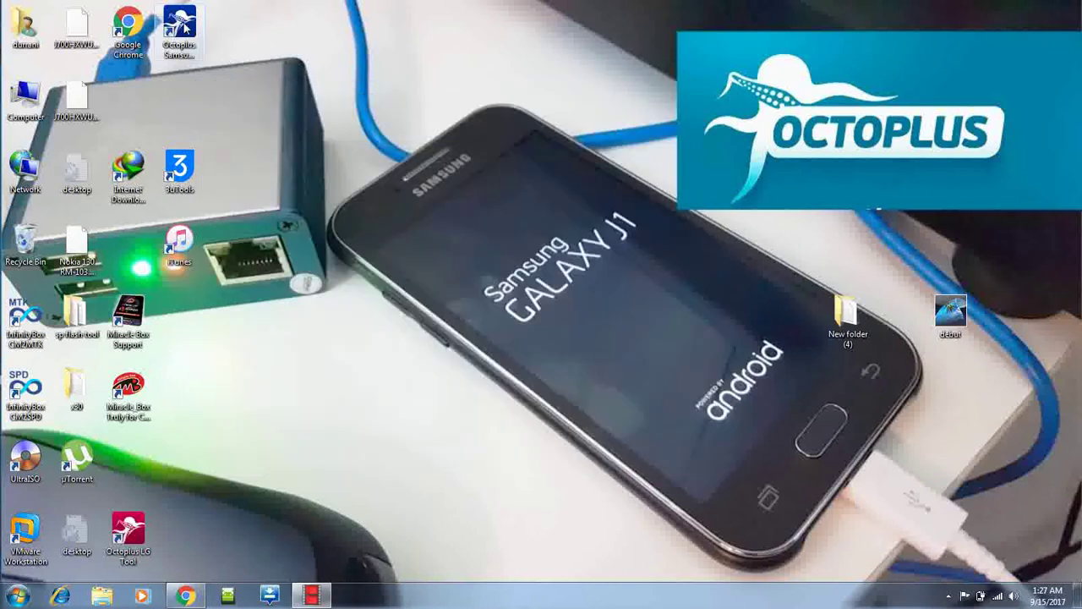
# Launch Octoplus Samsung Tool from the desktop as administrator
pyautogui.rightClick(176, 20)
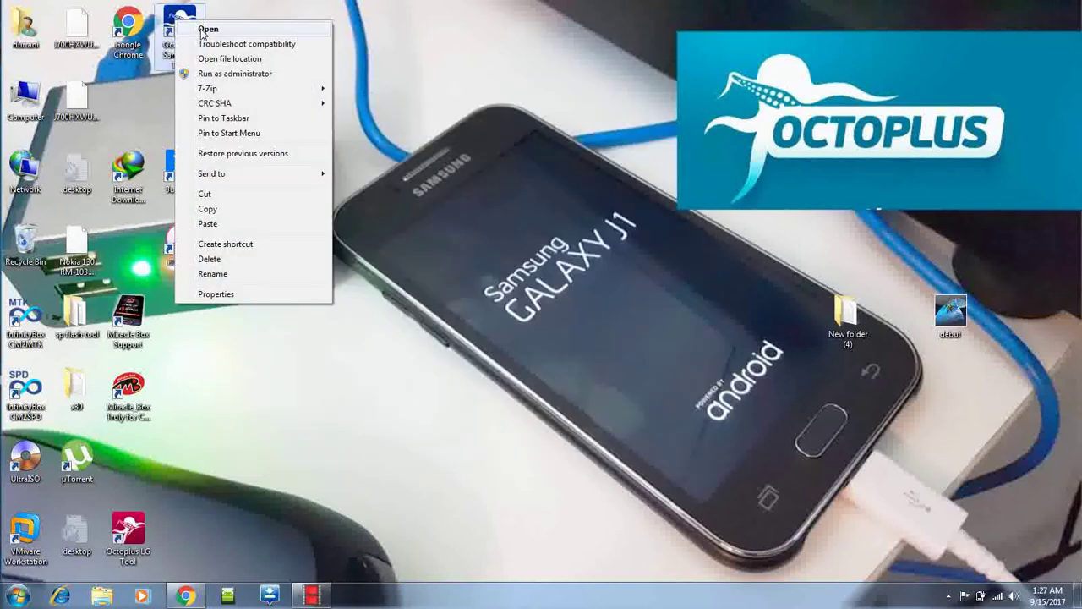
pyautogui.click(236, 77)
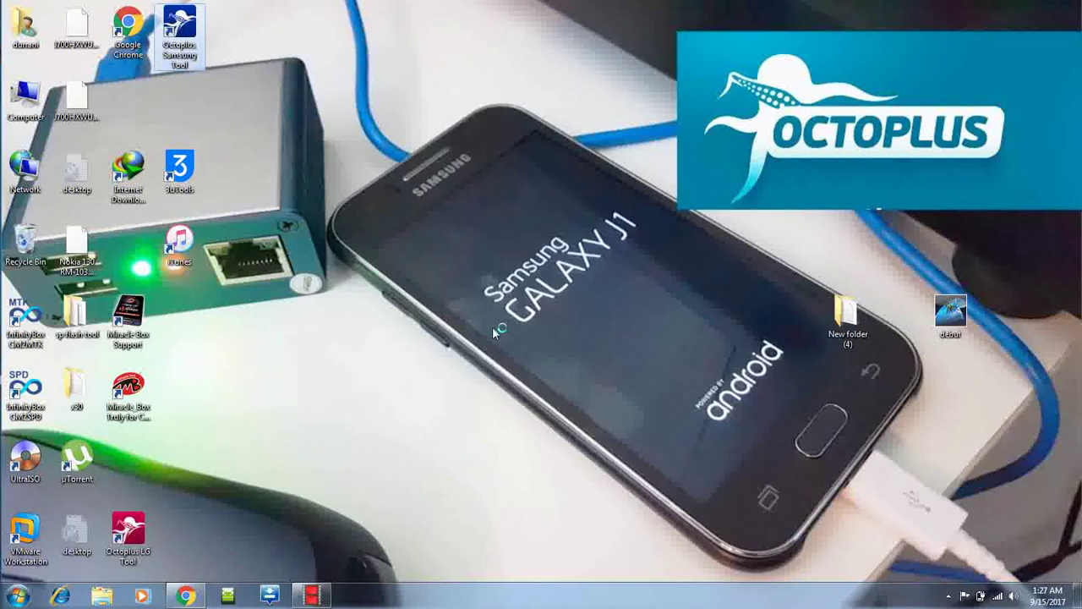